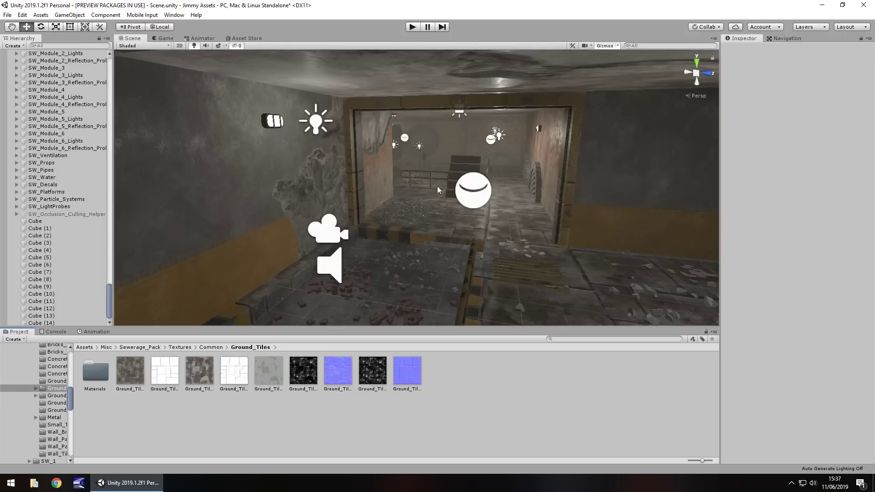
# Bring the stairs into view and briefly play-test the level, then stop
pyautogui.moveTo(437, 186)
pyautogui.mouseDown(button='right')
pyautogui.moveTo(475, 242)
pyautogui.moveTo(430, 221)
pyautogui.moveTo(450, 211)
pyautogui.mouseUp(button='right')
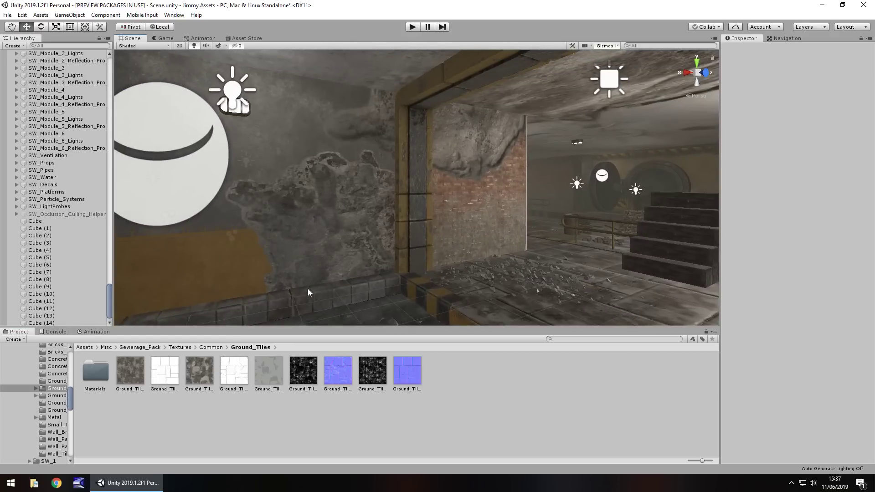
pyautogui.moveTo(308, 292); pyautogui.dragTo(341, 290, button='right')
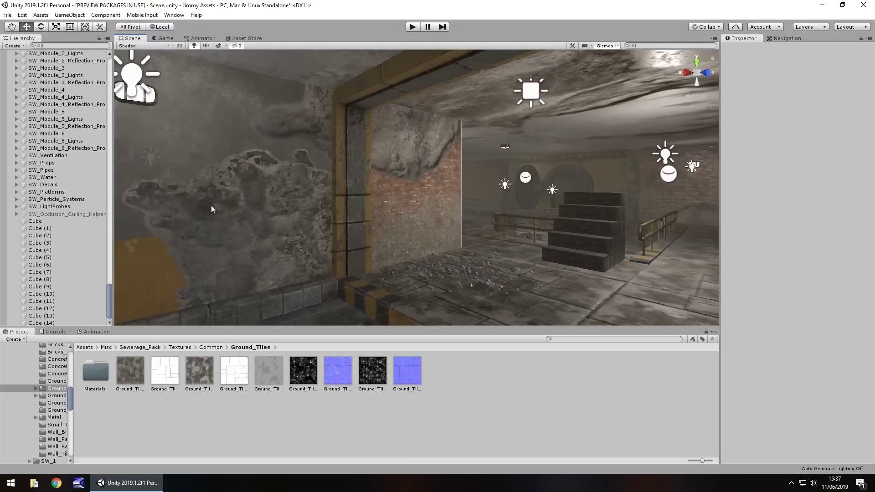
pyautogui.click(412, 26)
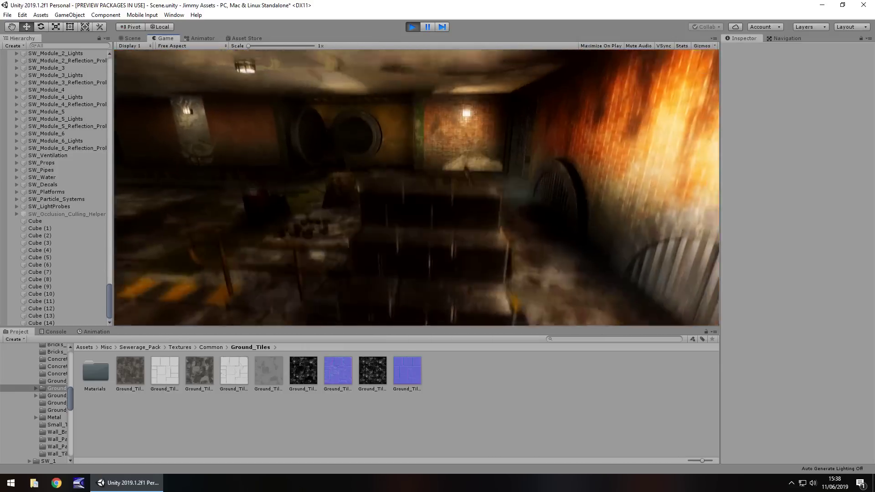
pyautogui.hotkey('ctrl', 'p')
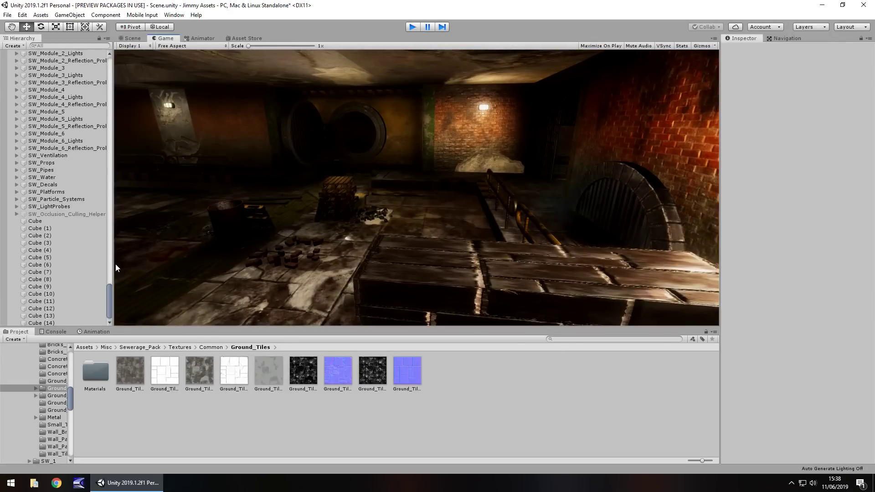
pyautogui.hotkey('ctrl', 'p')
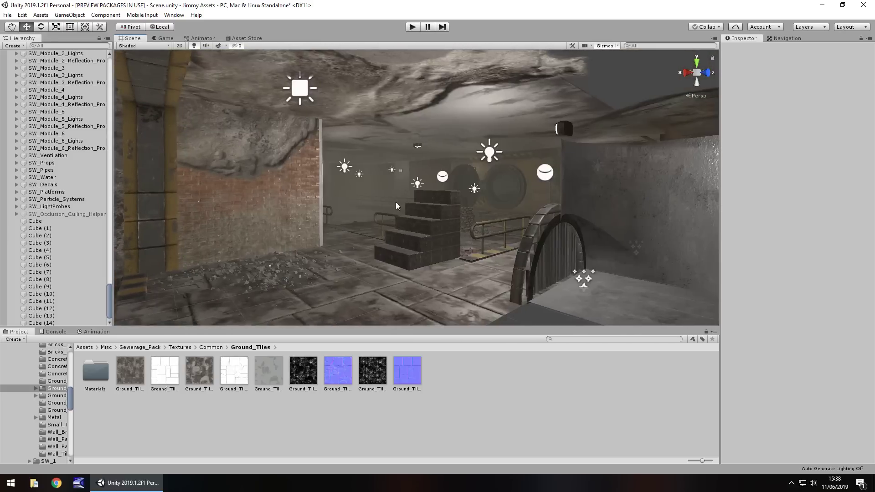
# Duplicate the middle stone step block, Cube (2), to create Cube (15)
pyautogui.moveTo(437, 187)
pyautogui.mouseDown(button='right')
pyautogui.moveTo(423, 220)
pyautogui.moveTo(318, 262)
pyautogui.mouseUp(button='right')
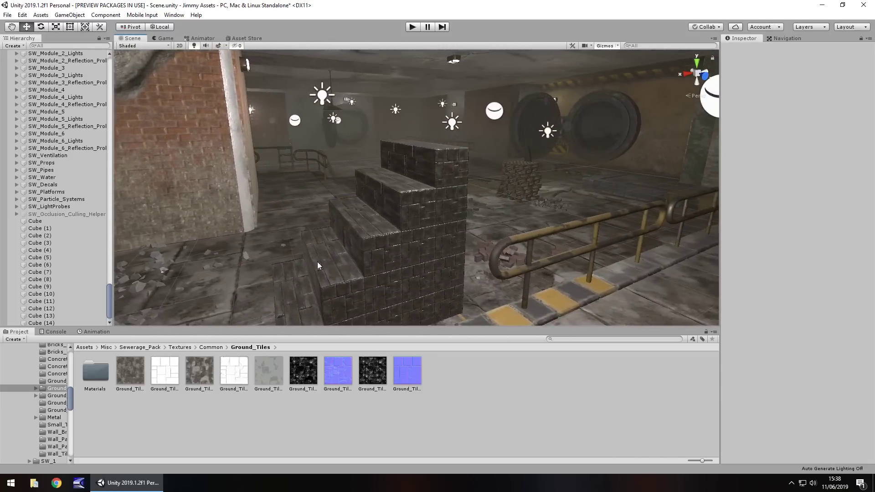
pyautogui.click(361, 232)
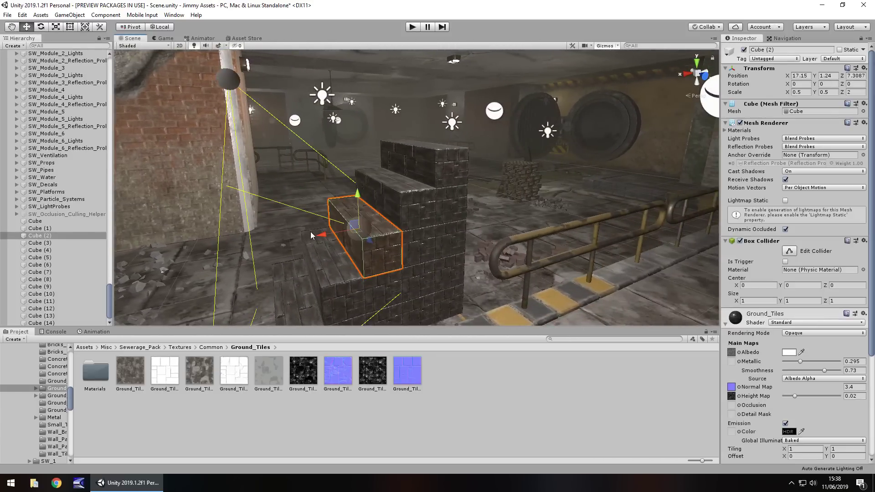
pyautogui.hotkey('ctrl', 'd')
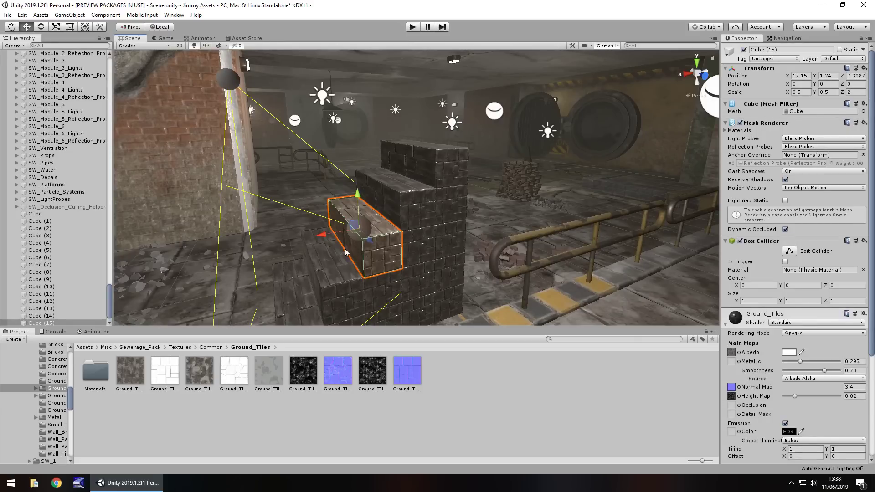
# Tilt Cube (15) on Z, stretch its Y scale to about 4.18, and position it over the stairs
pyautogui.moveTo(843, 84); pyautogui.dragTo(687, 91)
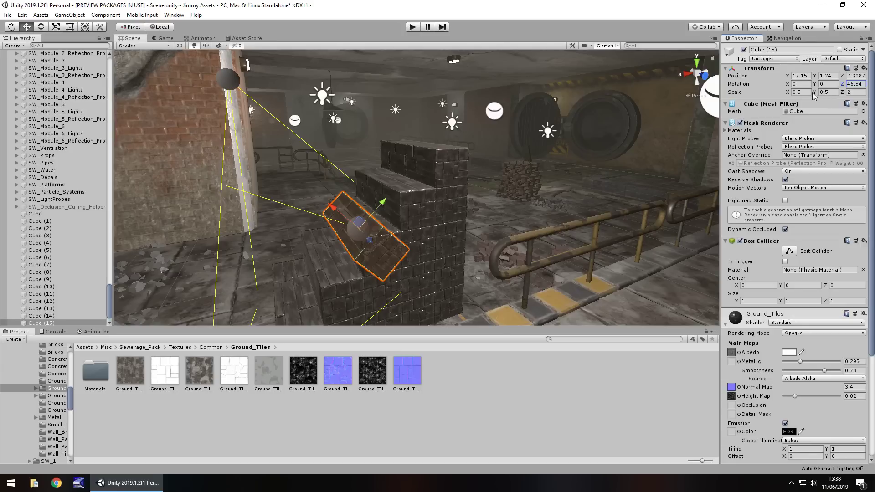
pyautogui.moveTo(814, 94); pyautogui.dragTo(870, 103)
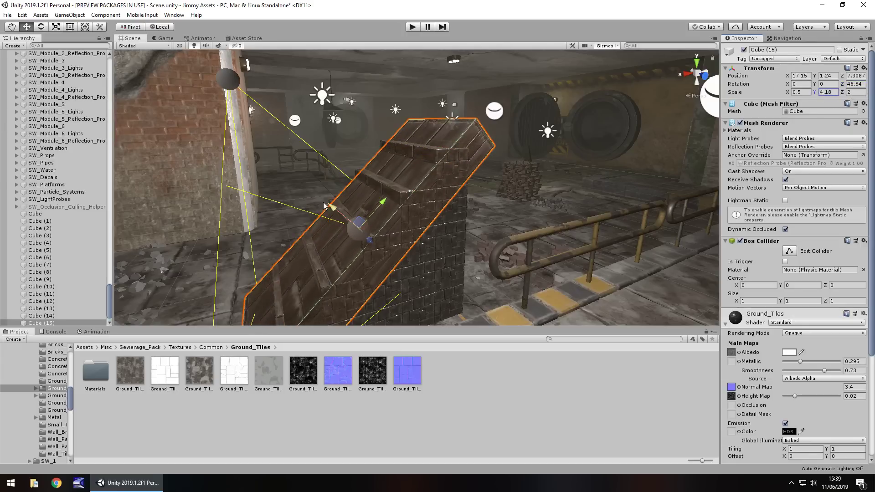
pyautogui.moveTo(336, 210); pyautogui.dragTo(328, 212)
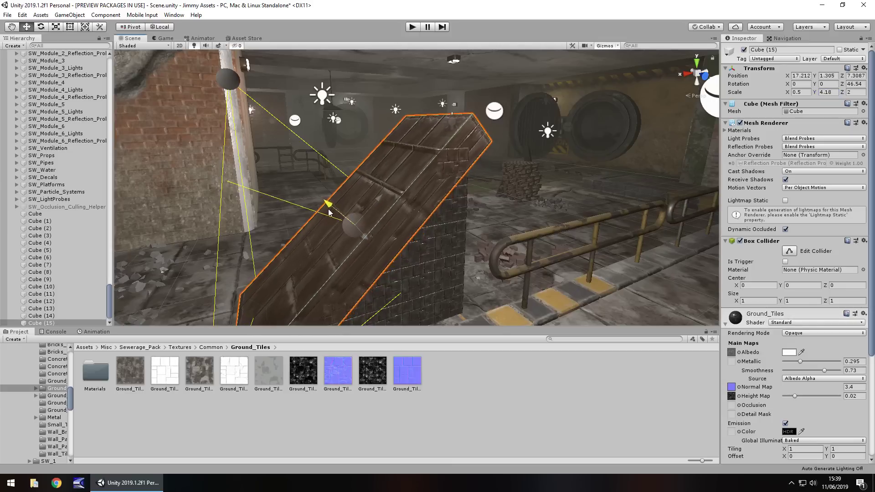
pyautogui.moveTo(328, 213); pyautogui.dragTo(327, 213)
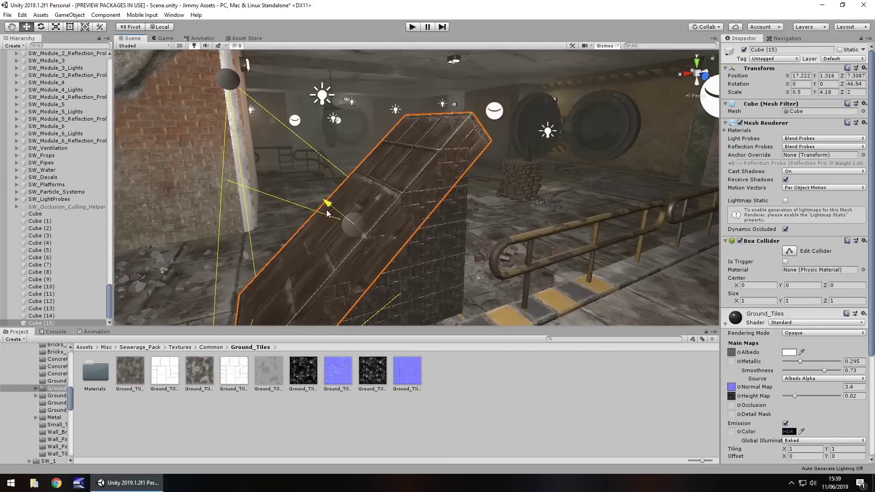
# Set the ramp's Rotation Z to 45.5, lower it onto the steps, and hide its Mesh Renderer
pyautogui.click(859, 84)
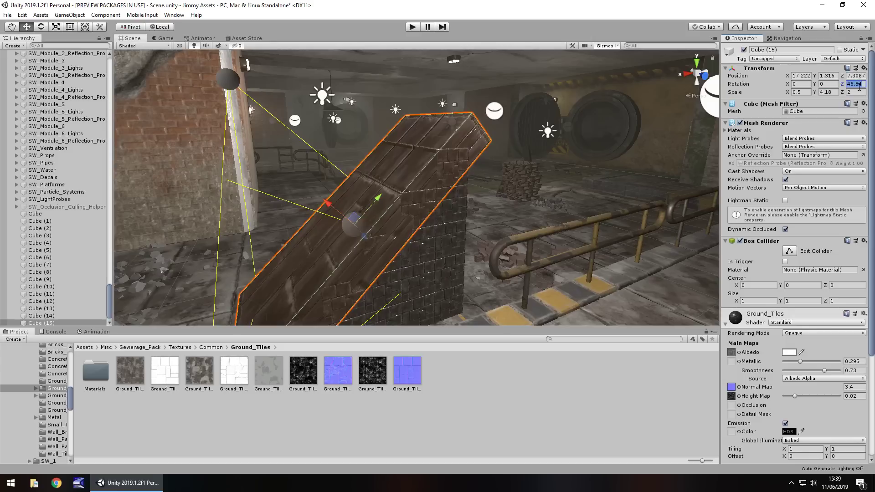
pyautogui.write('45.5')
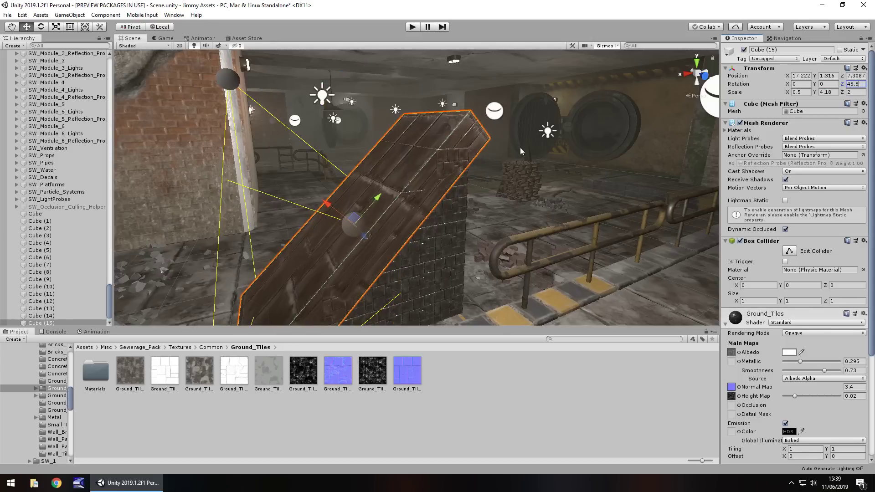
pyautogui.moveTo(398, 186); pyautogui.dragTo(349, 233)
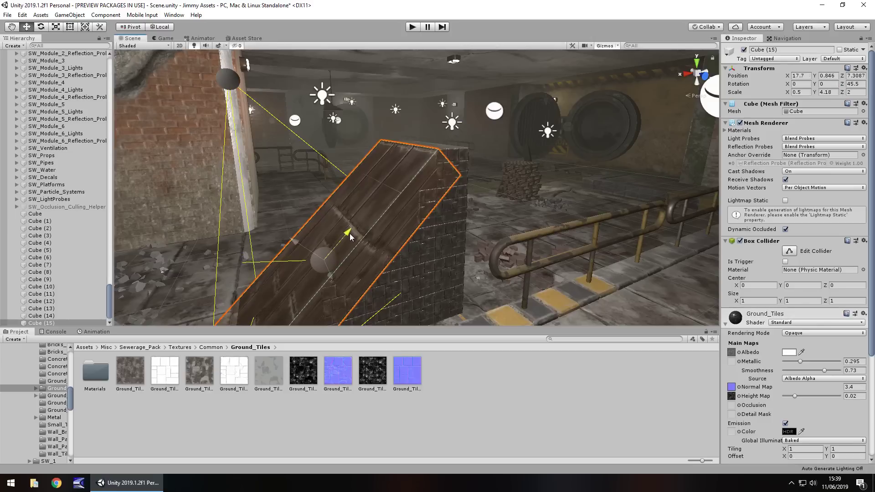
pyautogui.click(740, 124)
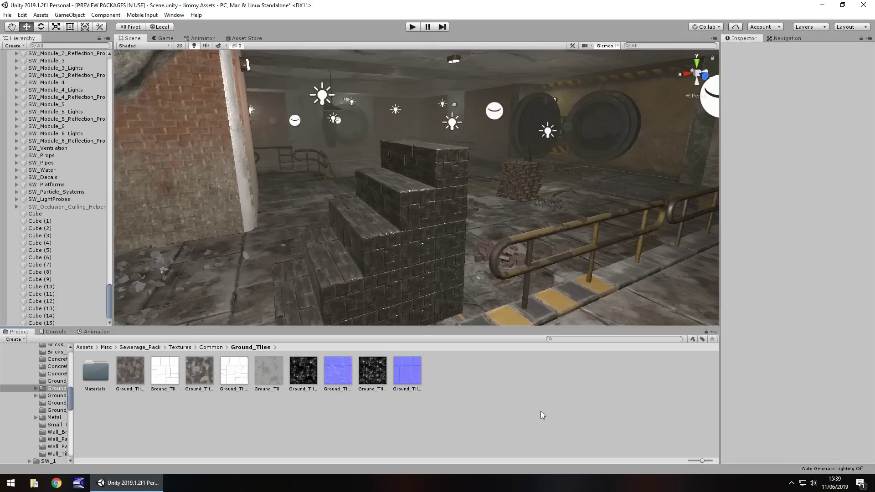
pyautogui.click(279, 262)
# Enter Play mode to test walking up the invisible ramp
pyautogui.click(412, 27)
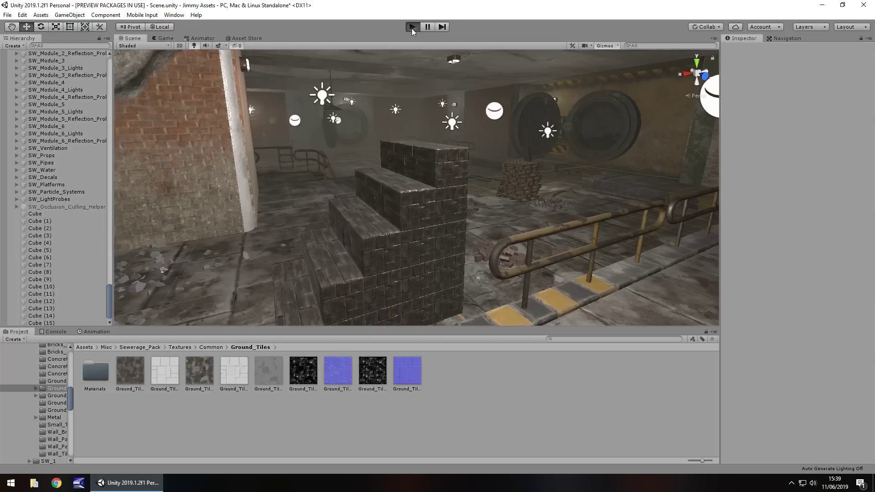